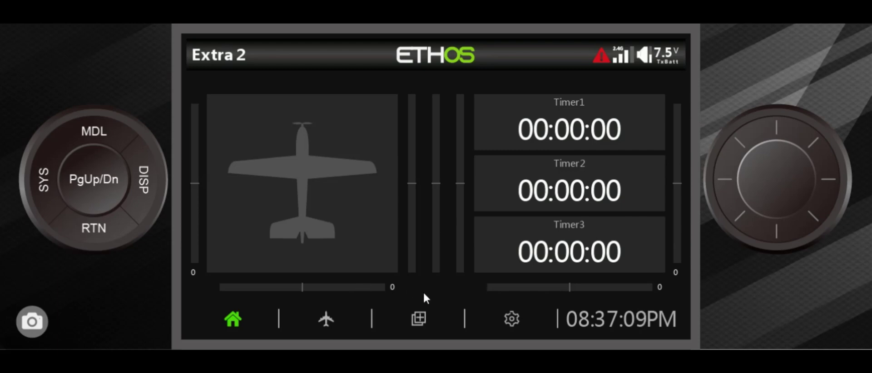
Open System > General and browse the Language list, keeping English as the display language
{"action": "left_click", "coordinate": [513, 319]}
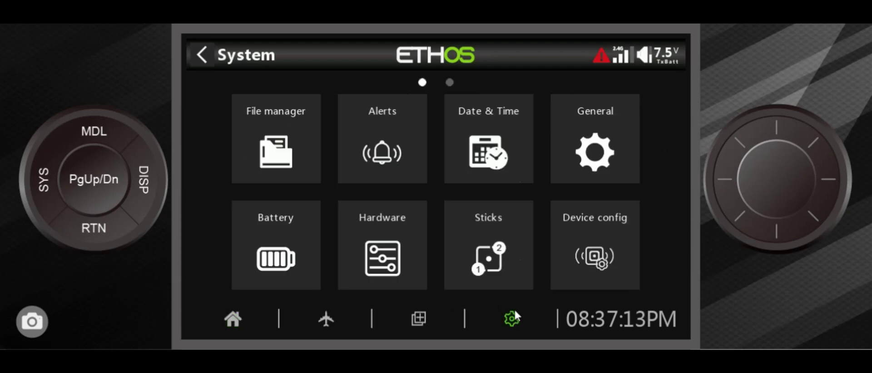
{"action": "left_click", "coordinate": [606, 132]}
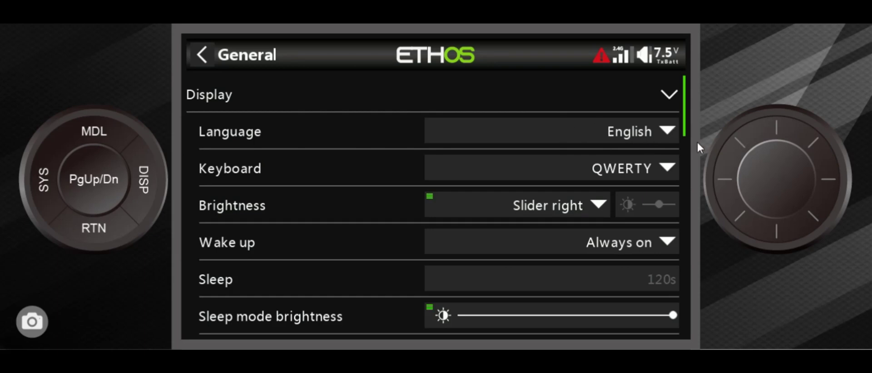
{"action": "left_click", "coordinate": [665, 131]}
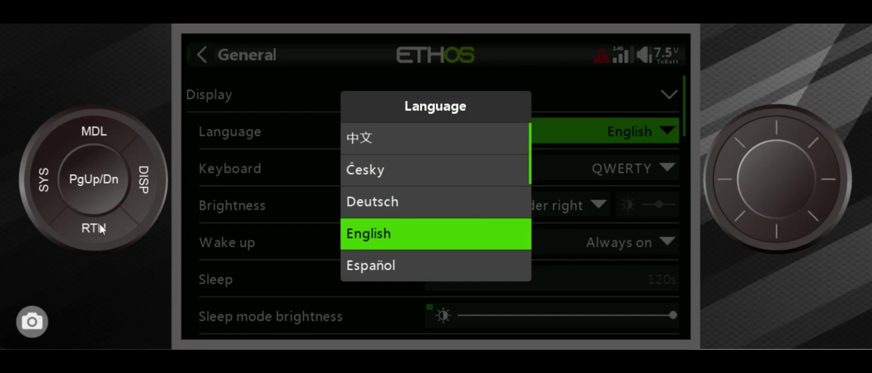
{"action": "scroll", "coordinate": [441, 192], "scroll_direction": "down", "scroll_amount": 5}
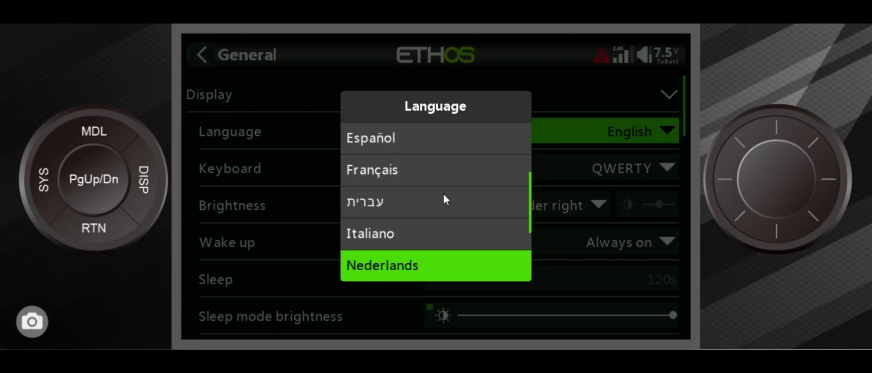
{"action": "scroll", "coordinate": [443, 193], "scroll_direction": "up", "scroll_amount": 2}
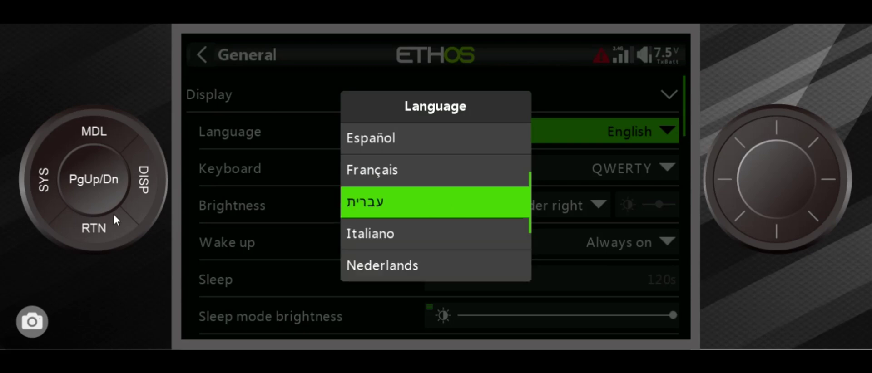
{"action": "left_click", "coordinate": [106, 227]}
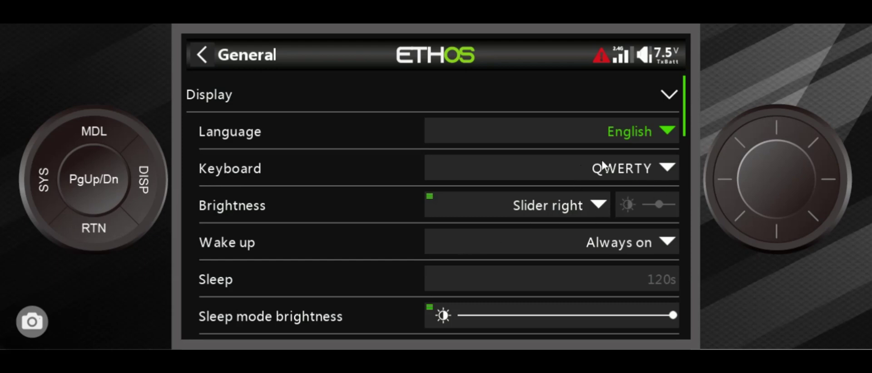
Collapse Display, keep Voice 1 (main) on 'us', and scroll through the Audio options
{"action": "left_click", "coordinate": [667, 96]}
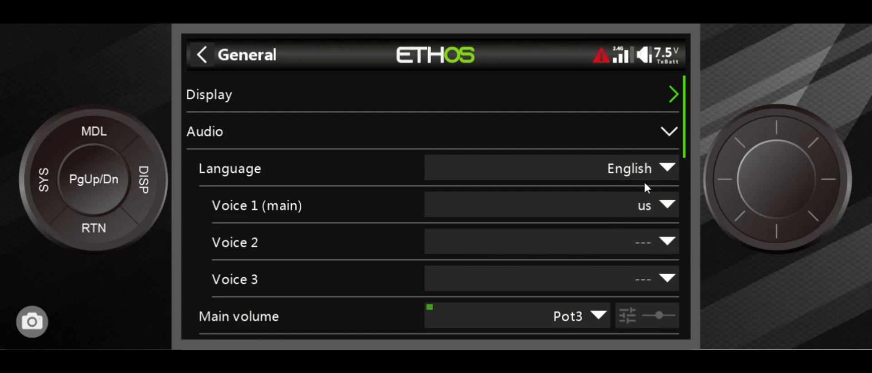
{"action": "left_click", "coordinate": [664, 207]}
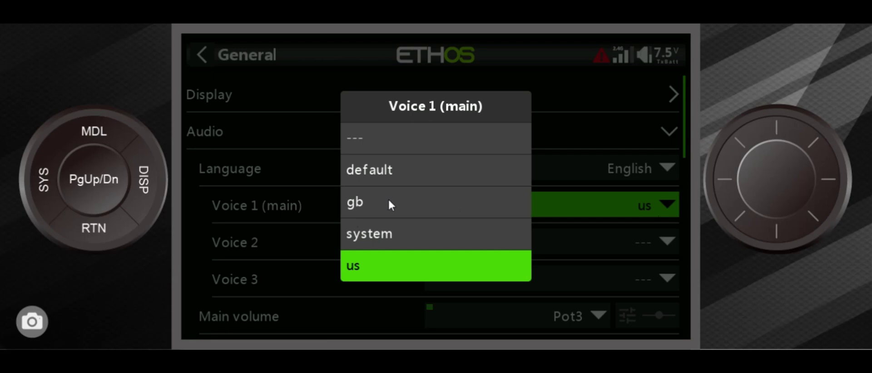
{"action": "left_click", "coordinate": [88, 235]}
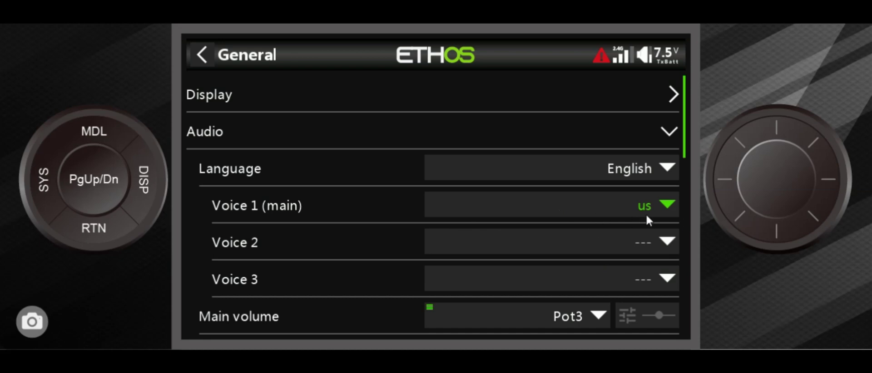
{"action": "scroll", "coordinate": [657, 232], "scroll_direction": "down", "scroll_amount": 4}
{"action": "scroll", "coordinate": [660, 239], "scroll_direction": "down", "scroll_amount": 2}
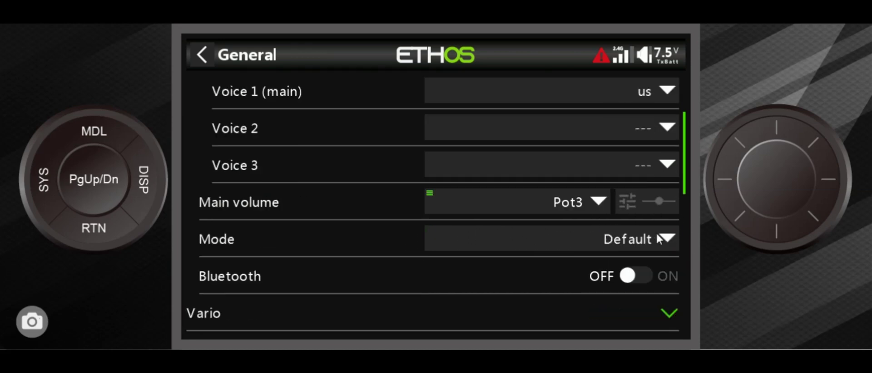
{"action": "scroll", "coordinate": [659, 240], "scroll_direction": "up", "scroll_amount": 9}
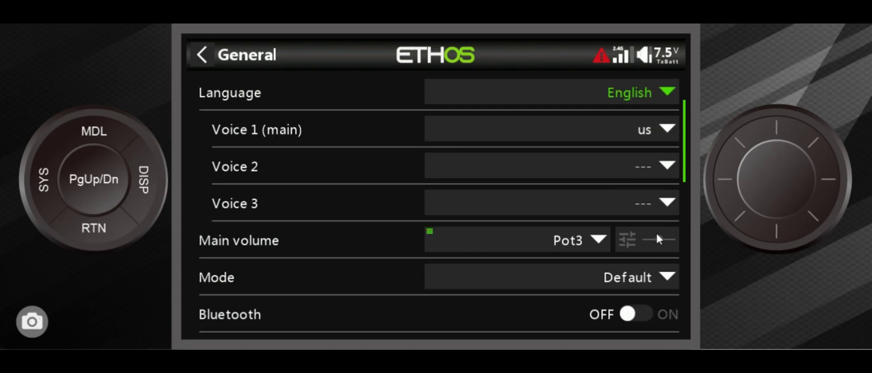
{"action": "scroll", "coordinate": [659, 240], "scroll_direction": "down", "scroll_amount": 6}
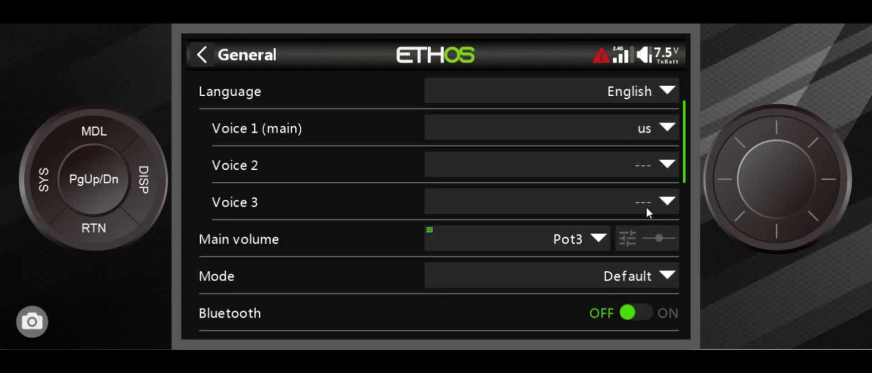
Browse the Main volume source picker and its Analogs category, leaving Pot3 in place
{"action": "left_click", "coordinate": [581, 238]}
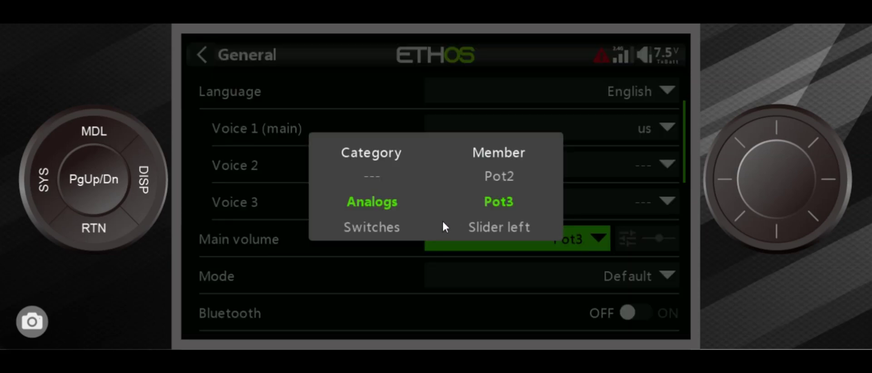
{"action": "left_click", "coordinate": [411, 280]}
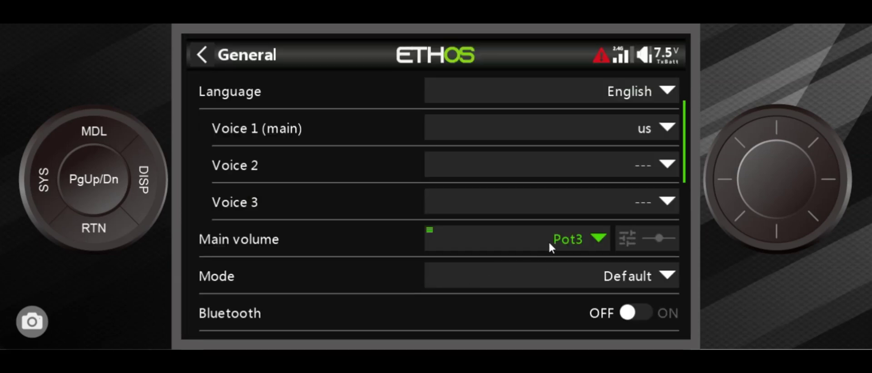
{"action": "left_click", "coordinate": [548, 245]}
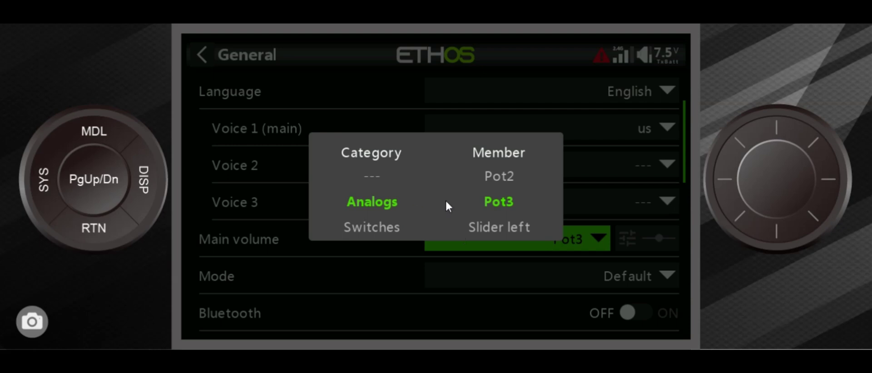
{"action": "left_click", "coordinate": [424, 202]}
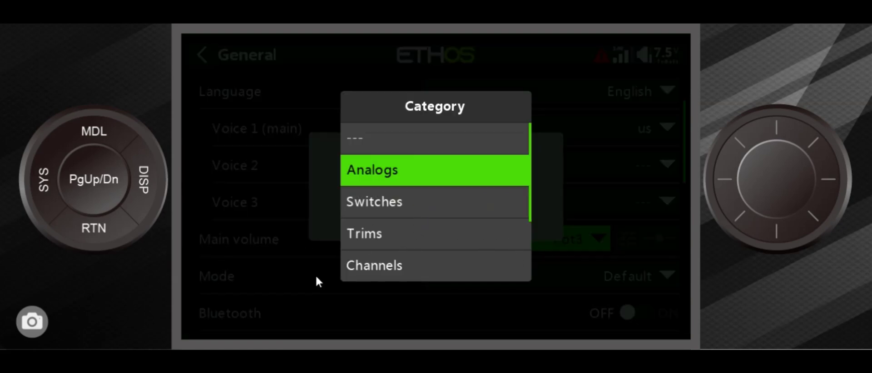
{"action": "left_click", "coordinate": [87, 225]}
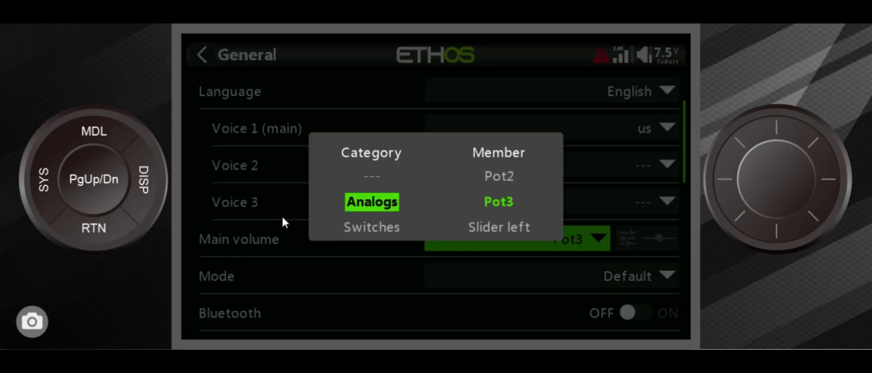
{"action": "left_click", "coordinate": [104, 224]}
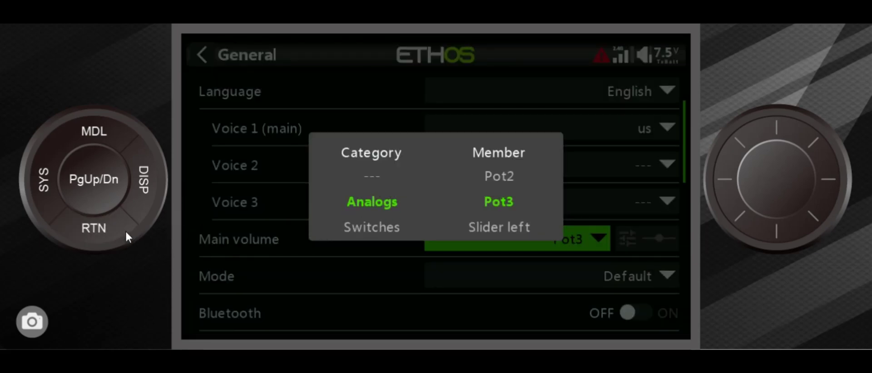
{"action": "left_click", "coordinate": [112, 227]}
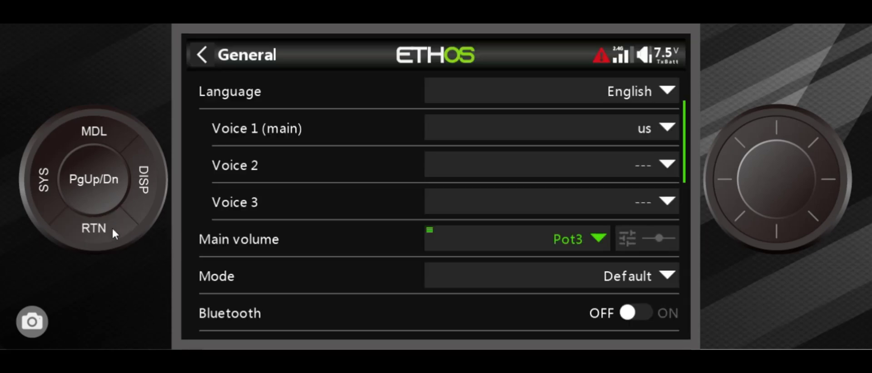
Convert Main volume to a fixed value, then back to a source, leaving it unassigned (---)
{"action": "left_click", "coordinate": [560, 237]}
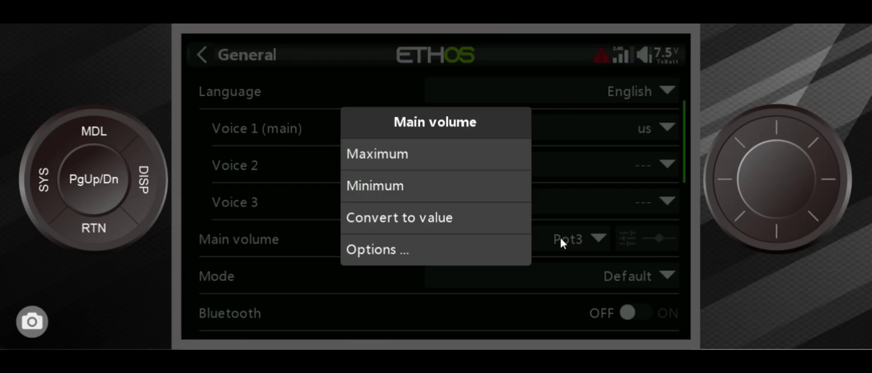
{"action": "left_click", "coordinate": [411, 219]}
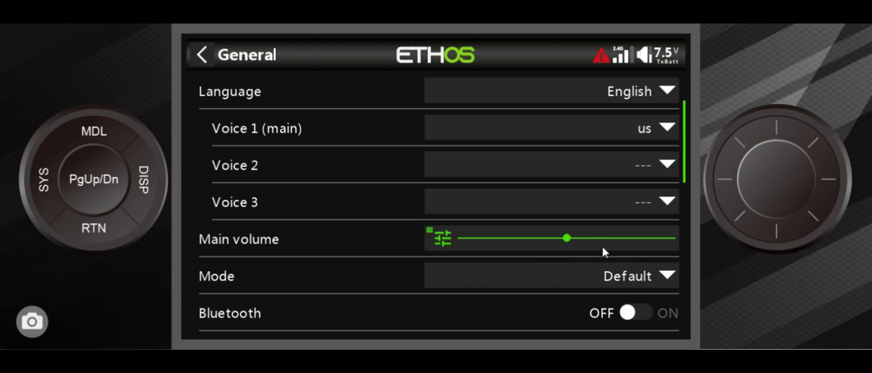
{"action": "right_click", "coordinate": [566, 239]}
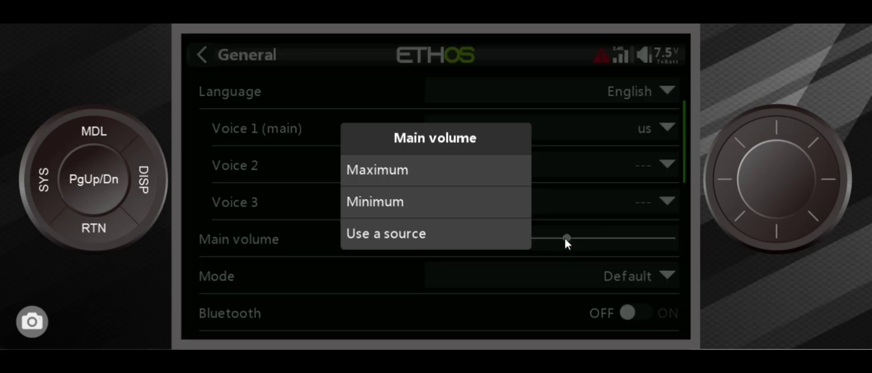
{"action": "left_click", "coordinate": [403, 235]}
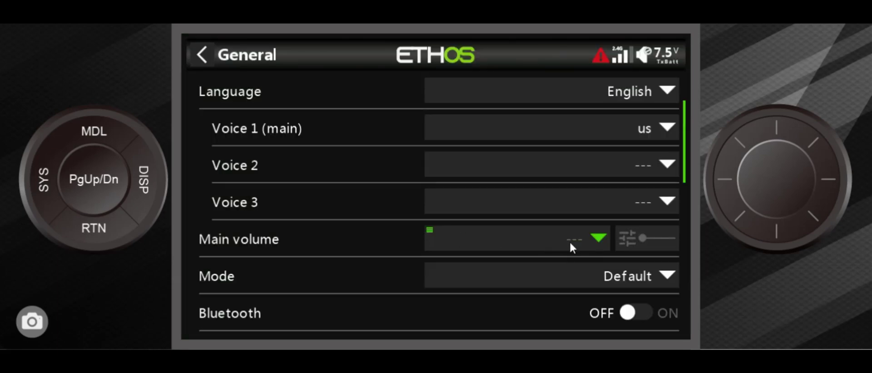
Assign Analogs > Pot3 as the Main volume source and confirm it
{"action": "left_click", "coordinate": [572, 247]}
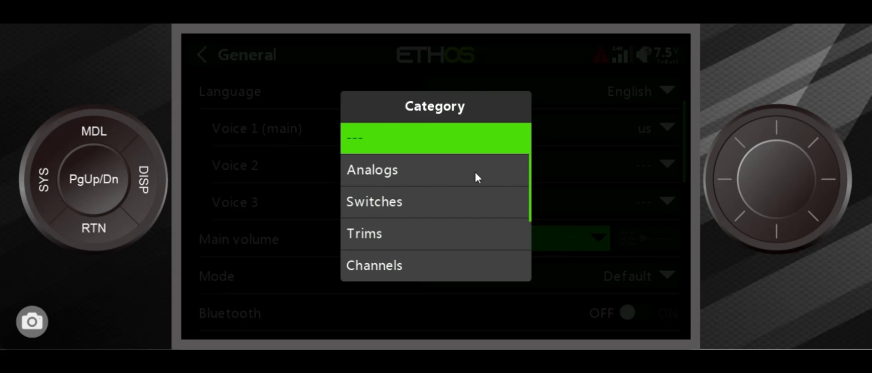
{"action": "left_click", "coordinate": [439, 172]}
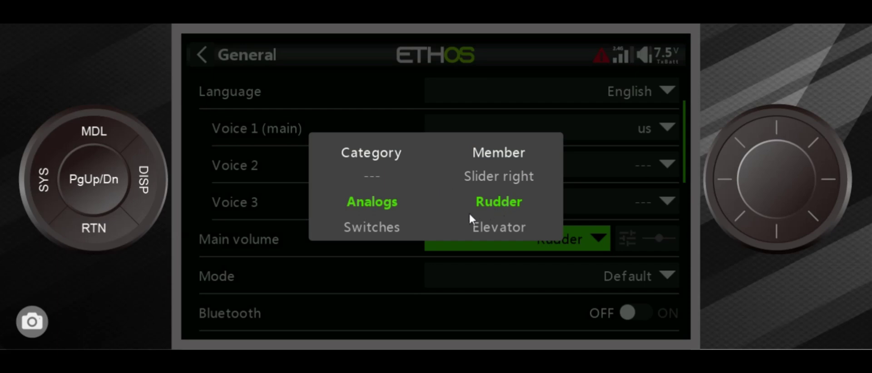
{"action": "left_click", "coordinate": [507, 206]}
{"action": "scroll", "coordinate": [487, 174], "scroll_direction": "down", "scroll_amount": 7}
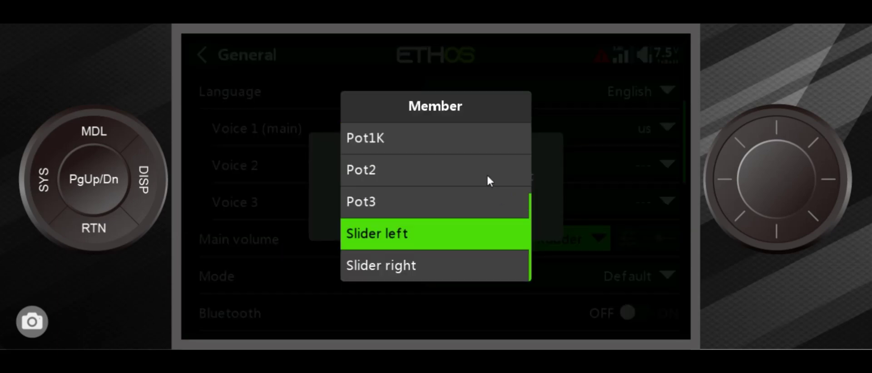
{"action": "scroll", "coordinate": [448, 206], "scroll_direction": "up", "scroll_amount": 2}
{"action": "left_click", "coordinate": [448, 207]}
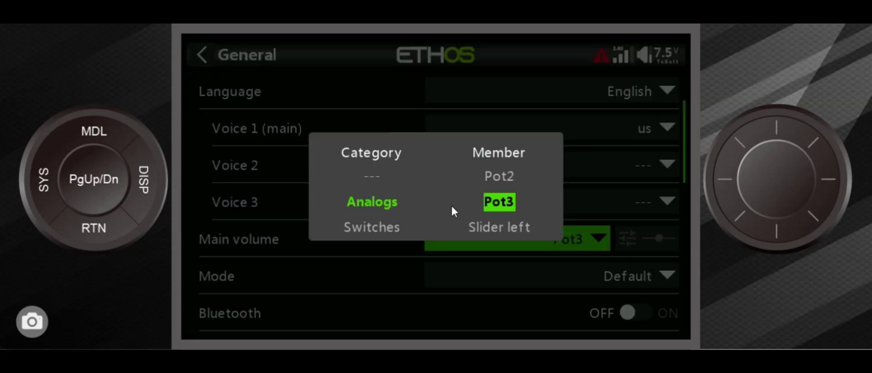
{"action": "left_click", "coordinate": [91, 231]}
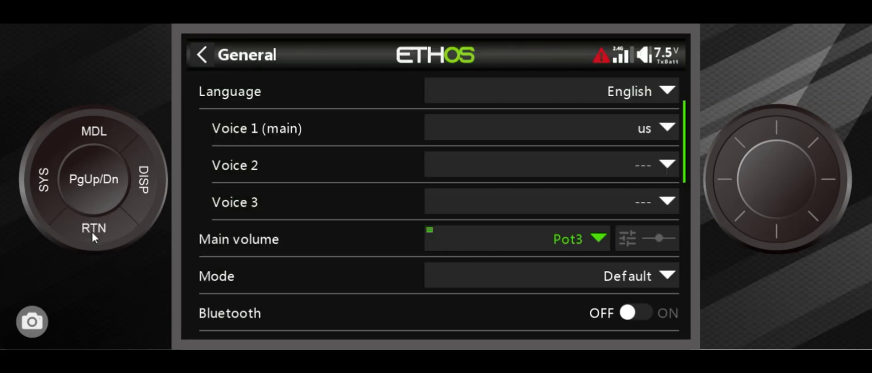
{"action": "scroll", "coordinate": [486, 263], "scroll_direction": "down", "scroll_amount": 5}
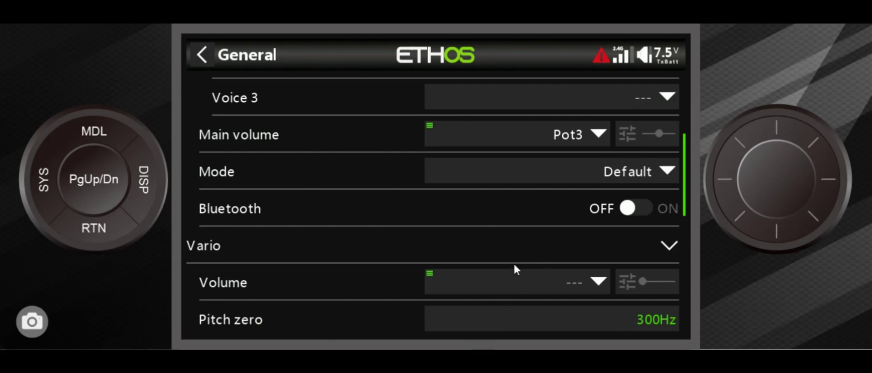
{"action": "scroll", "coordinate": [499, 270], "scroll_direction": "down", "scroll_amount": 4}
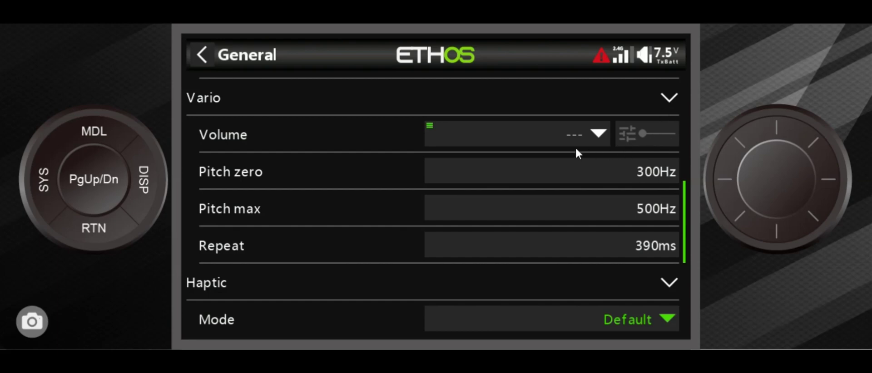
Collapse Vario, drag Haptic strength down to about mid-range, then collapse Haptic
{"action": "left_click", "coordinate": [668, 100]}
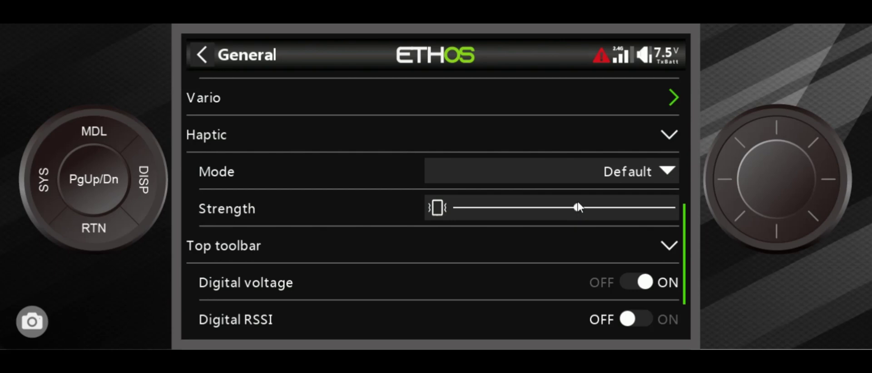
{"action": "left_click", "coordinate": [659, 206]}
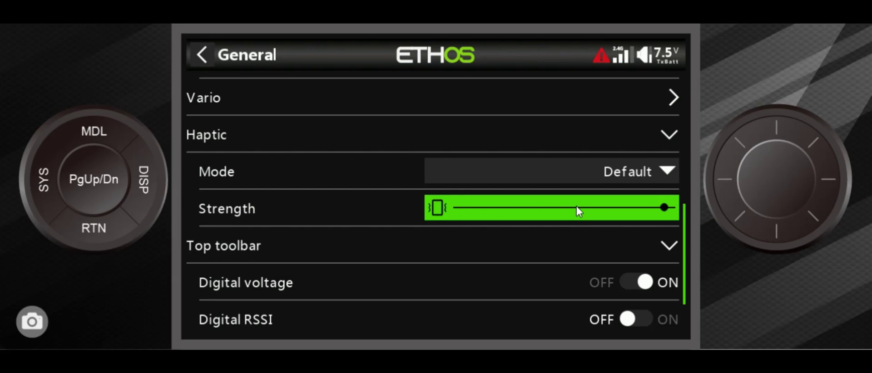
{"action": "left_click_drag", "start_coordinate": [577, 206], "coordinate": [536, 210]}
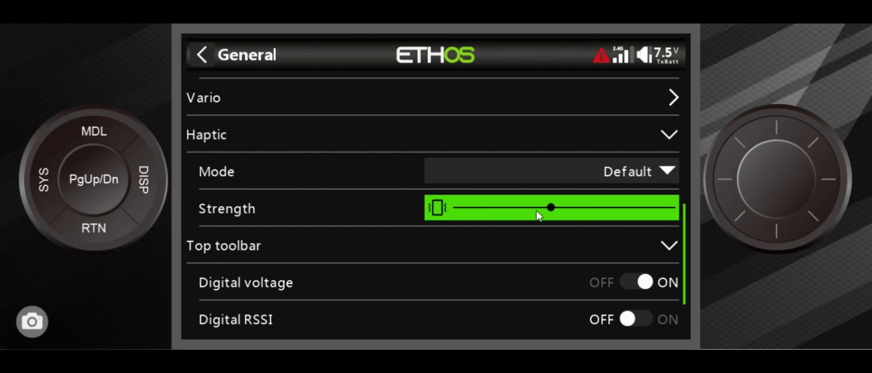
{"action": "left_click", "coordinate": [663, 143]}
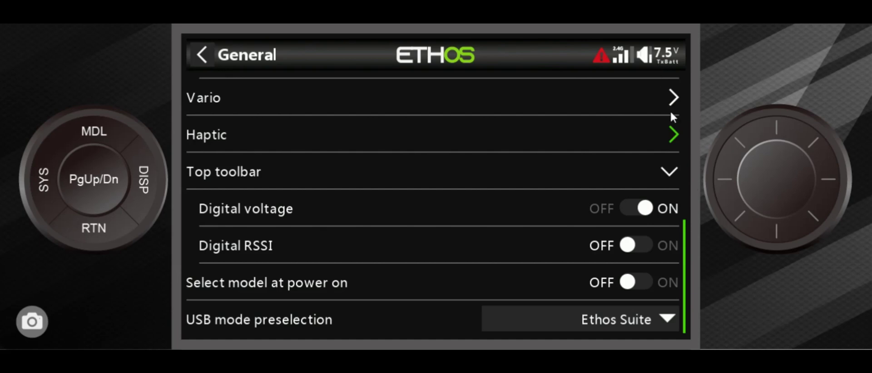
Toggle Digital voltage off and back on, and Digital RSSI on and back off
{"action": "left_click", "coordinate": [631, 208]}
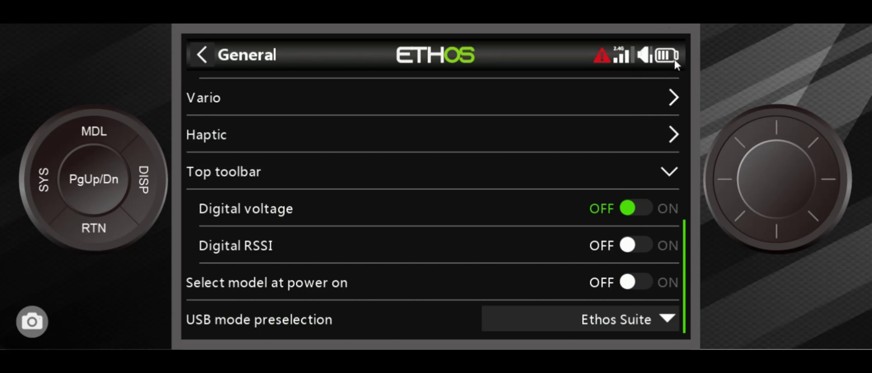
{"action": "left_click", "coordinate": [639, 209]}
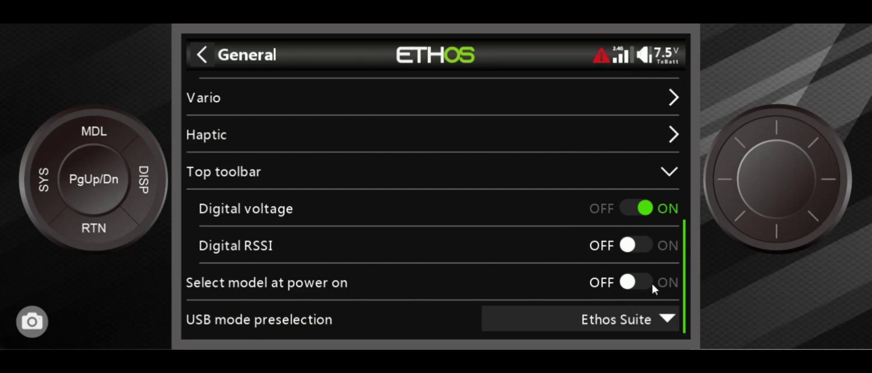
{"action": "left_click", "coordinate": [637, 248]}
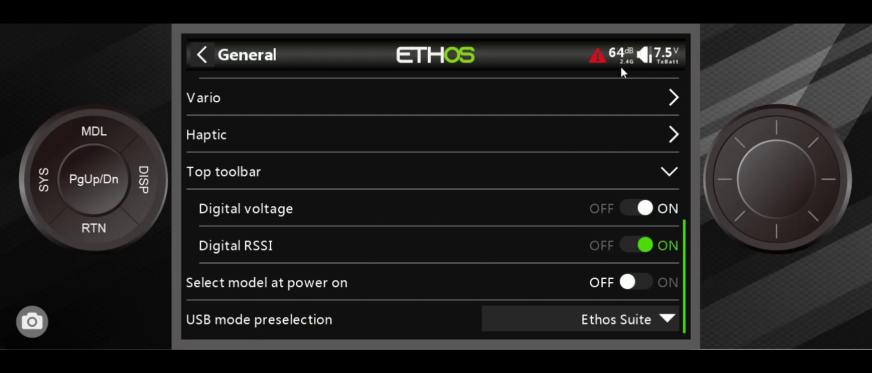
{"action": "left_click", "coordinate": [633, 247]}
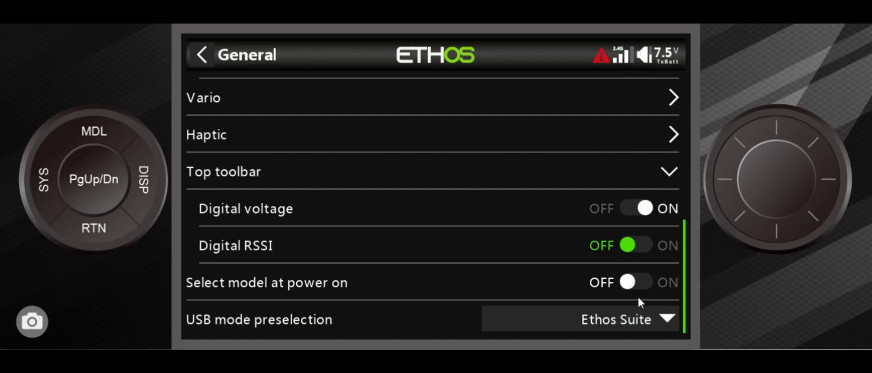
Bring up the USB mode preselection choices, with Ethos Suite still selected
{"action": "left_click", "coordinate": [638, 318]}
{"action": "left_click", "coordinate": [639, 318]}
{"action": "scroll", "coordinate": [544, 286], "scroll_direction": "down", "scroll_amount": 1}
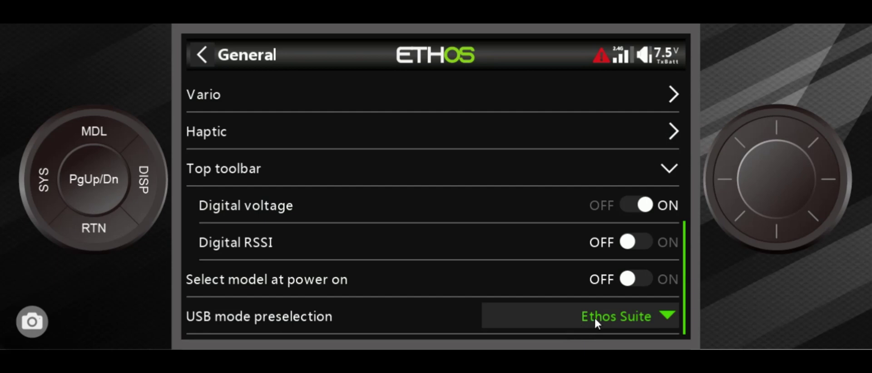
{"action": "left_click", "coordinate": [624, 314]}
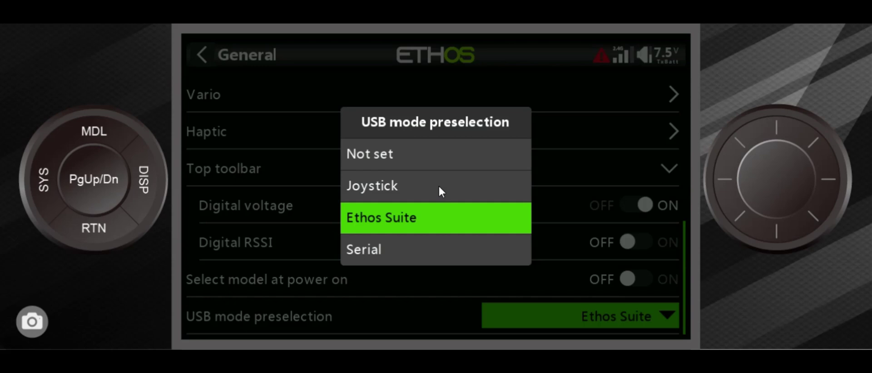
Keep Ethos Suite as the USB mode preselection and return to the System menu
{"action": "left_click", "coordinate": [417, 219]}
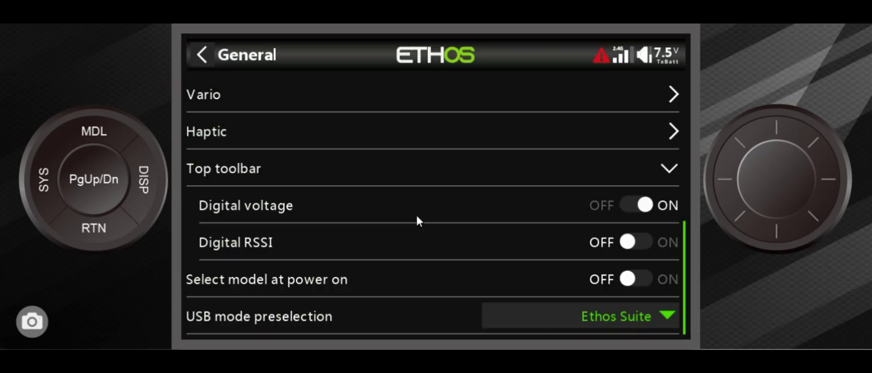
{"action": "left_click", "coordinate": [108, 219]}
{"action": "left_click", "coordinate": [108, 219]}
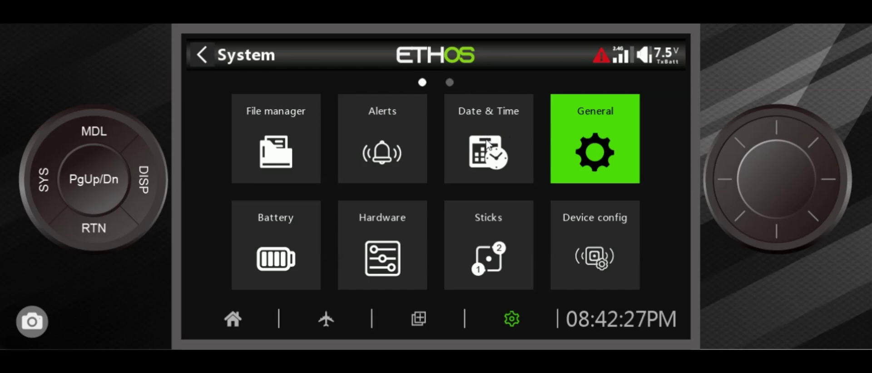
{"action": "left_click", "coordinate": [487, 145]}
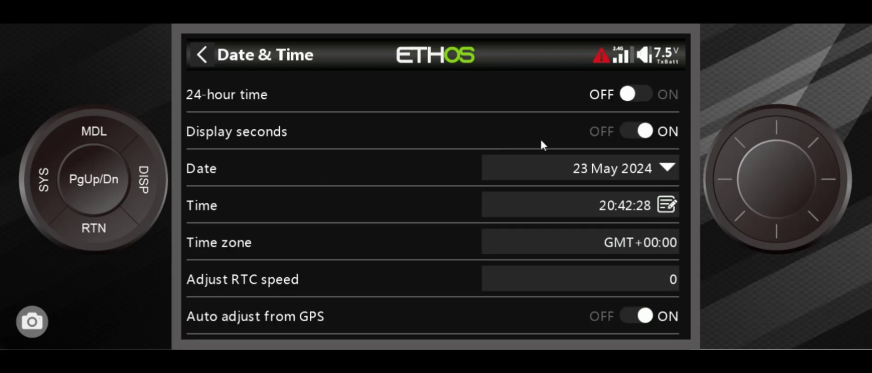
{"action": "left_click", "coordinate": [102, 229]}
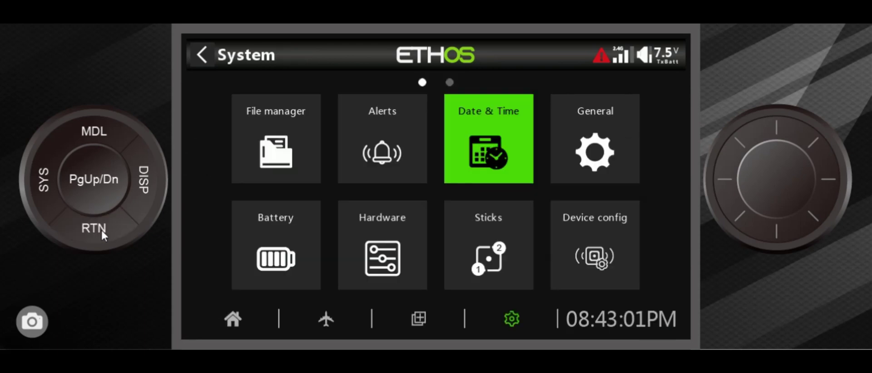
Return home, load Easy 2 from Model select, and dismiss the checklist warning
{"action": "left_click", "coordinate": [102, 230]}
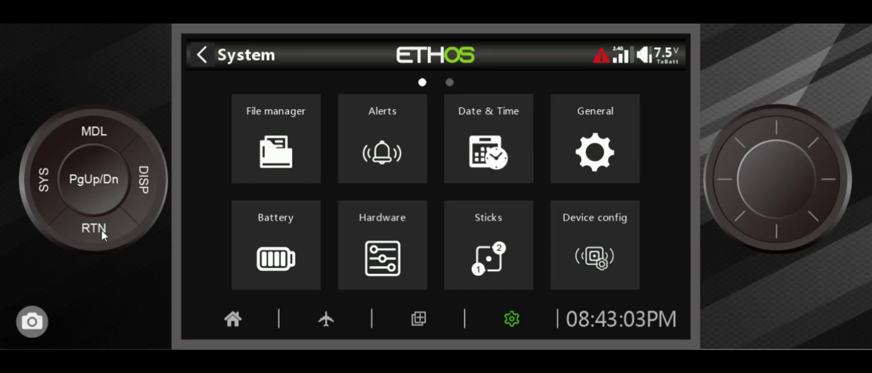
{"action": "left_click", "coordinate": [101, 230]}
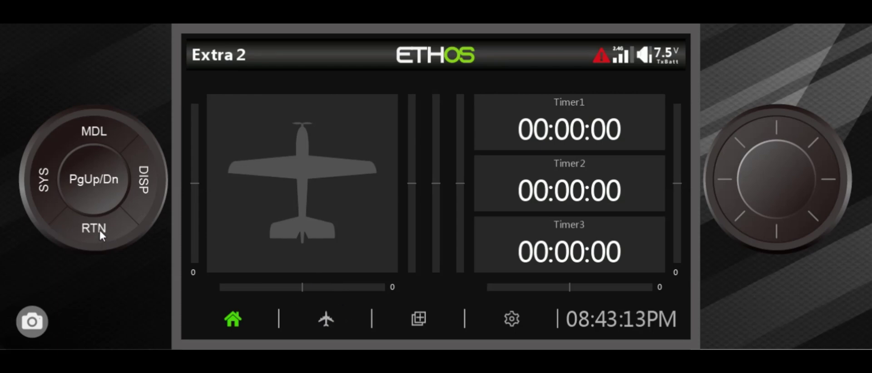
{"action": "left_click", "coordinate": [95, 128]}
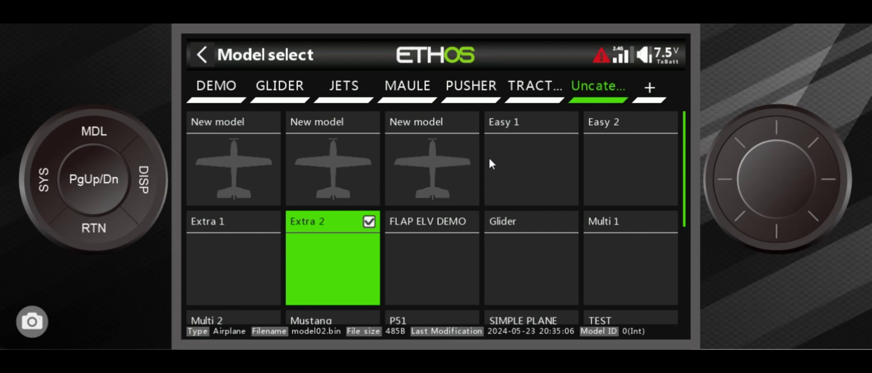
{"action": "left_click", "coordinate": [607, 166]}
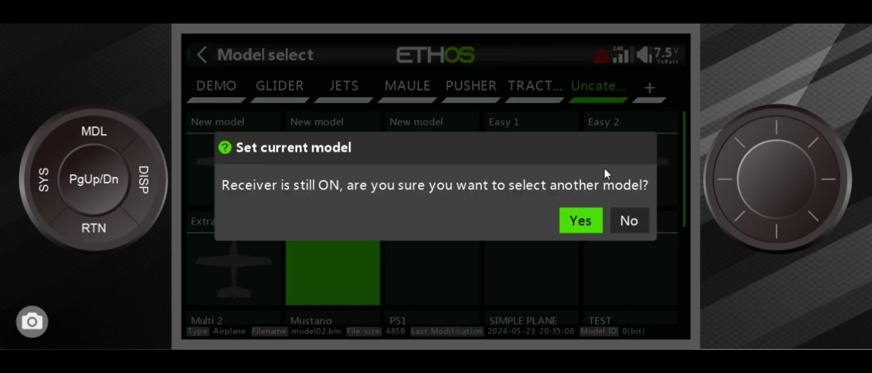
{"action": "left_click", "coordinate": [580, 220]}
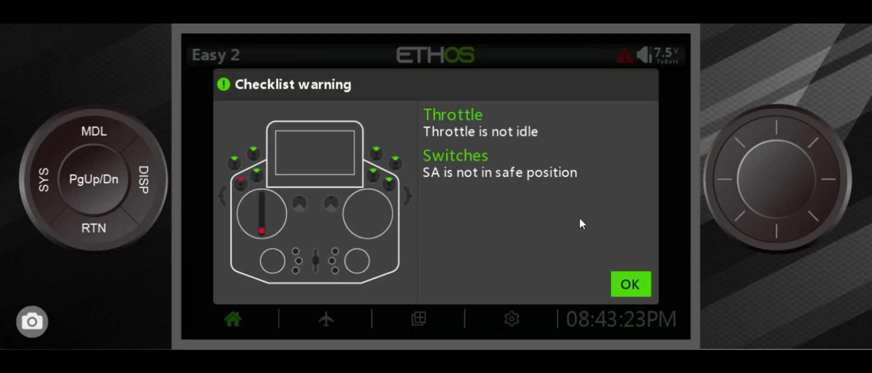
{"action": "left_click", "coordinate": [632, 285]}
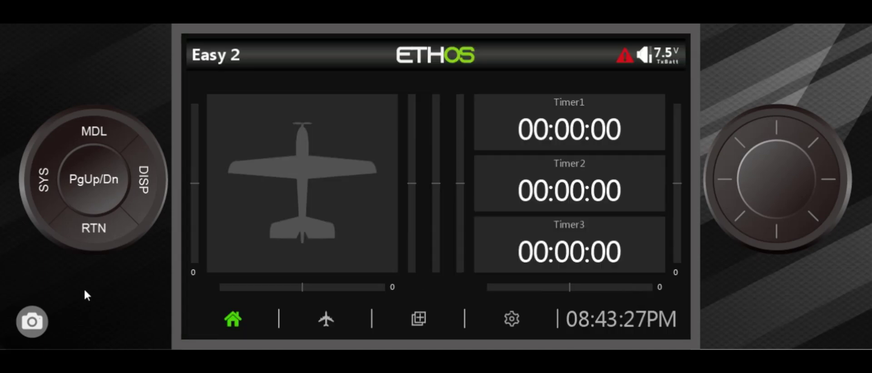
Open the Easy 2 model settings menu, then go back to its home screen
{"action": "left_click", "coordinate": [95, 131]}
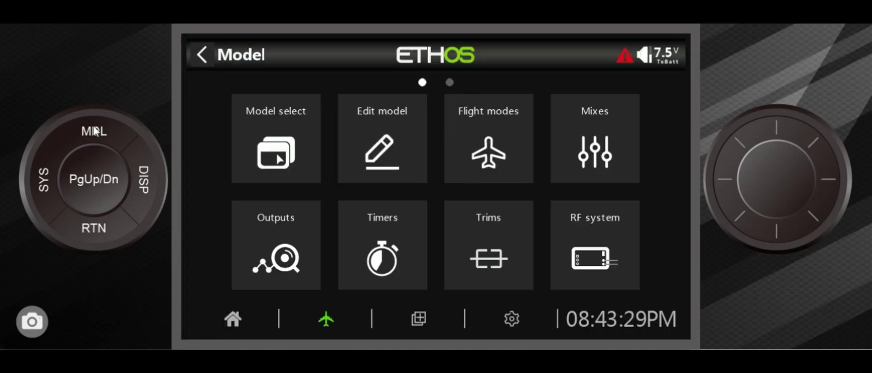
{"action": "left_click", "coordinate": [94, 228]}
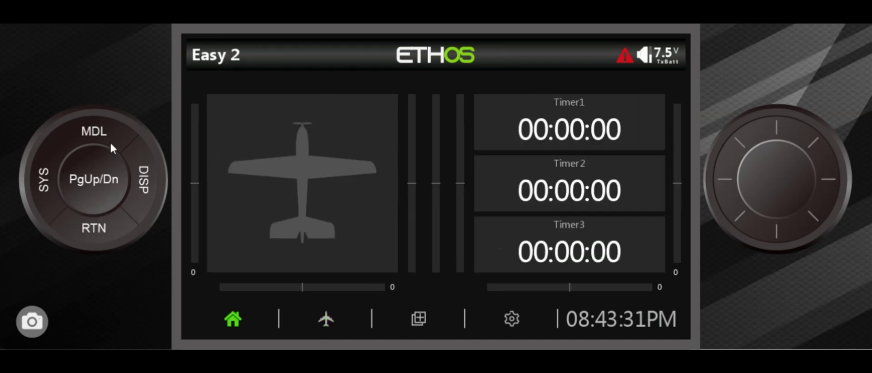
{"action": "left_click", "coordinate": [109, 130]}
{"action": "left_click", "coordinate": [116, 129]}
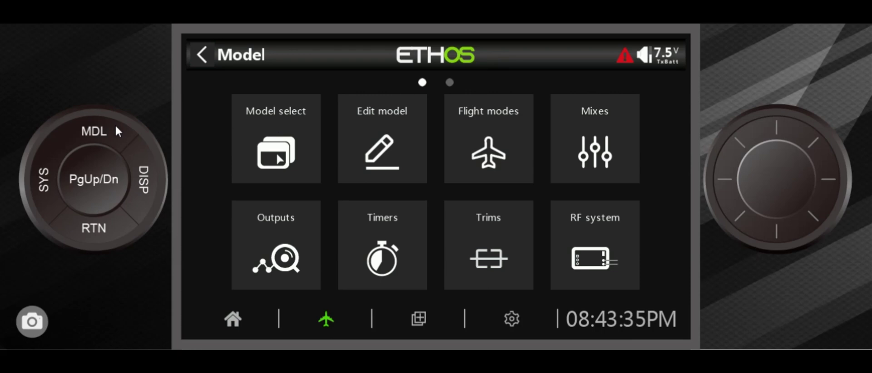
{"action": "left_click", "coordinate": [108, 241]}
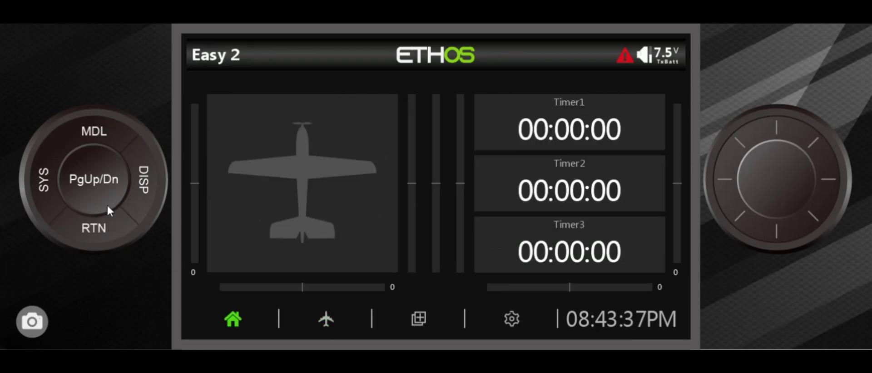
Set Extra 2 as the current model and acknowledge its checklist warning
{"action": "left_click", "coordinate": [104, 142]}
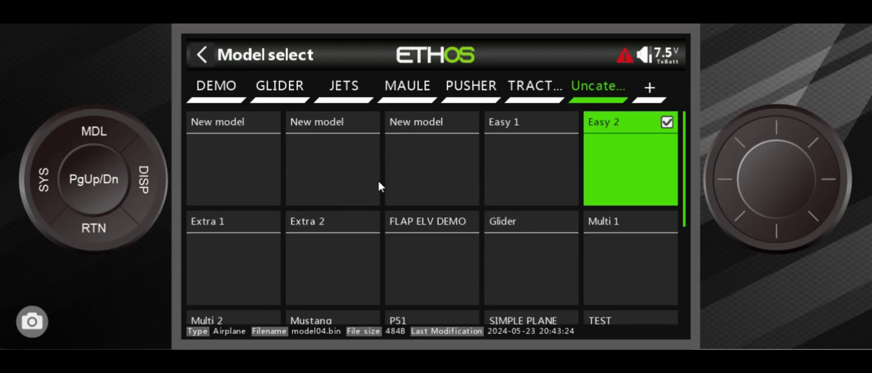
{"action": "left_click", "coordinate": [318, 231]}
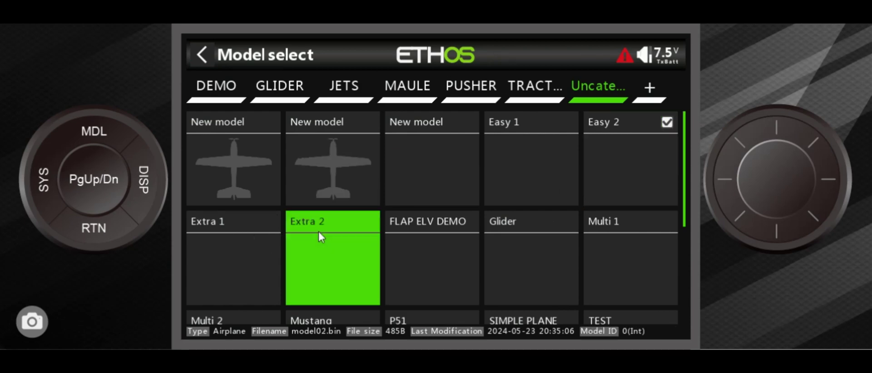
{"action": "left_click", "coordinate": [351, 272]}
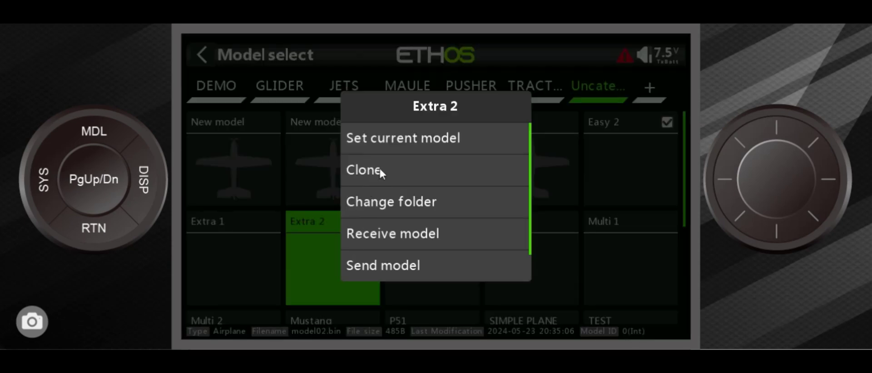
{"action": "left_click", "coordinate": [401, 137]}
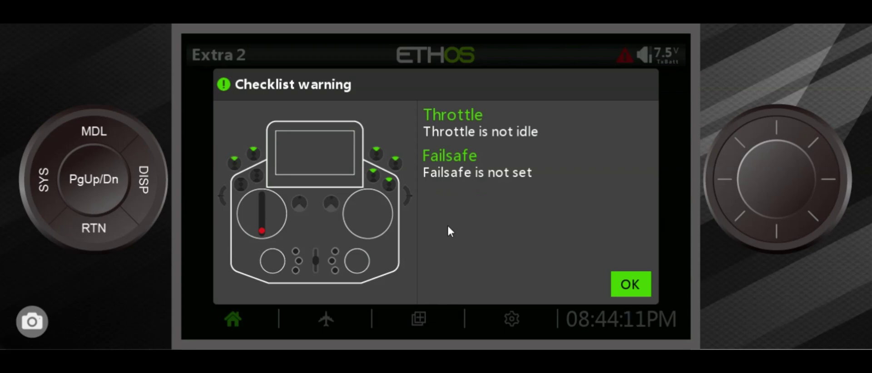
{"action": "left_click", "coordinate": [629, 286]}
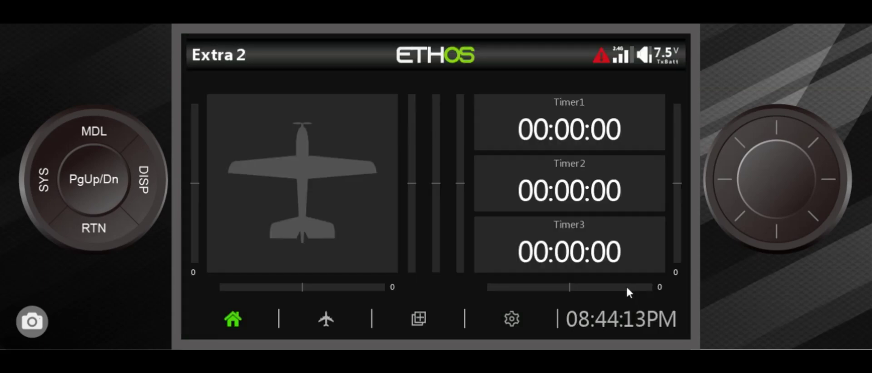
Open the Extra 2 Checklist page, expand Switches, and keep SA at No check
{"action": "left_click", "coordinate": [328, 322]}
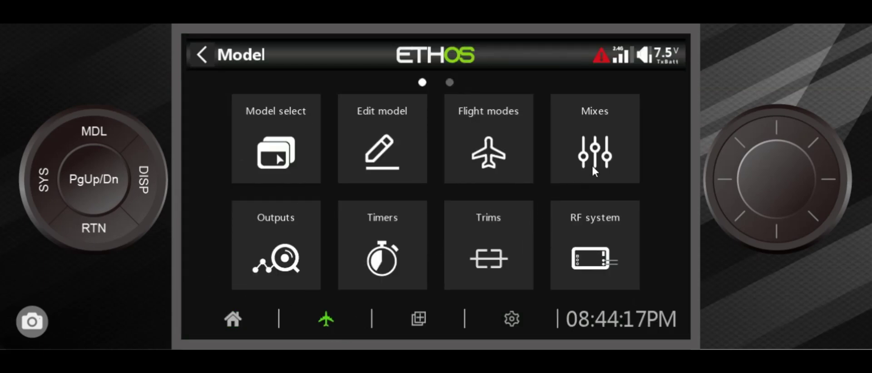
{"action": "left_click_drag", "start_coordinate": [588, 164], "coordinate": [265, 148]}
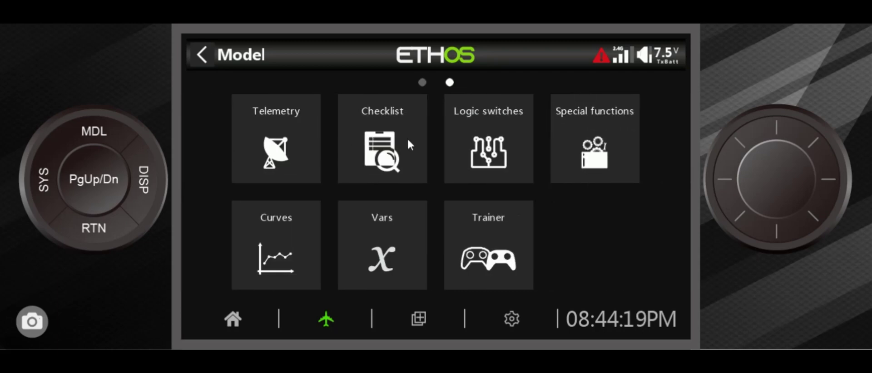
{"action": "left_click", "coordinate": [407, 138]}
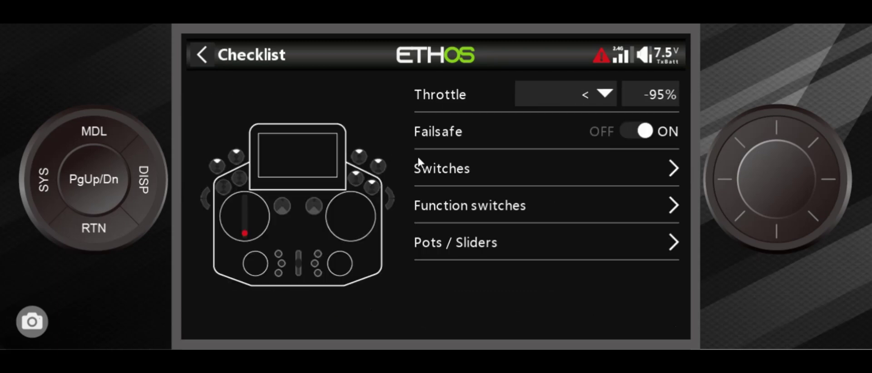
{"action": "left_click", "coordinate": [673, 172]}
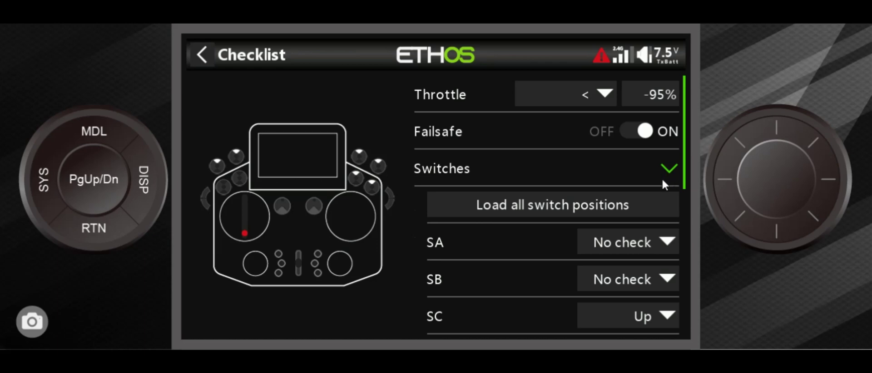
{"action": "left_click", "coordinate": [654, 244]}
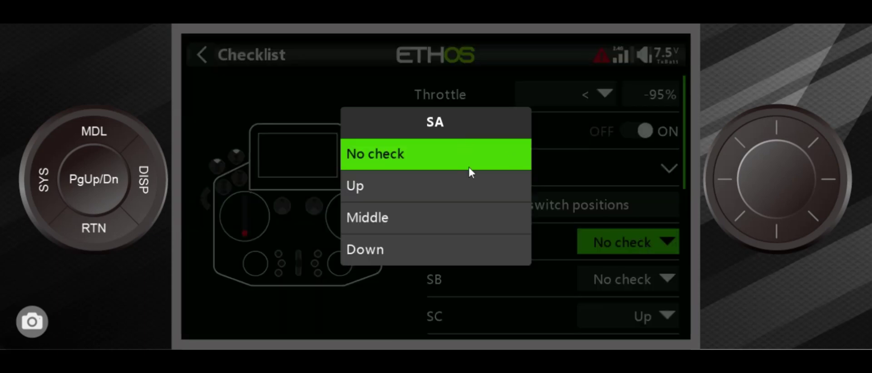
{"action": "left_click", "coordinate": [106, 226]}
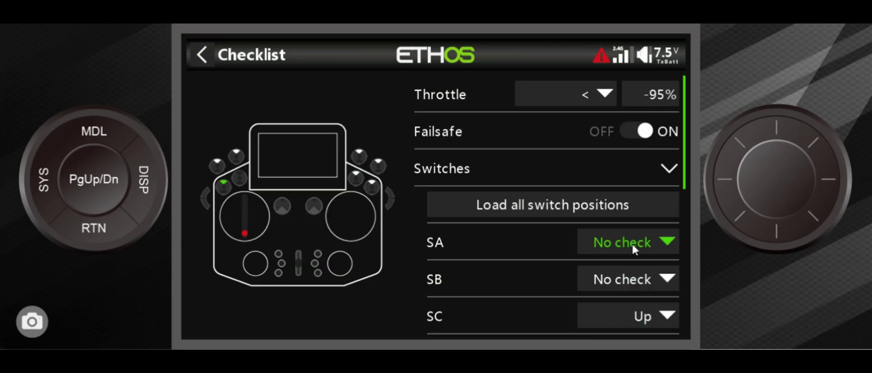
Set switches SC and SD to No check
{"action": "scroll", "coordinate": [661, 245], "scroll_direction": "down", "scroll_amount": 3}
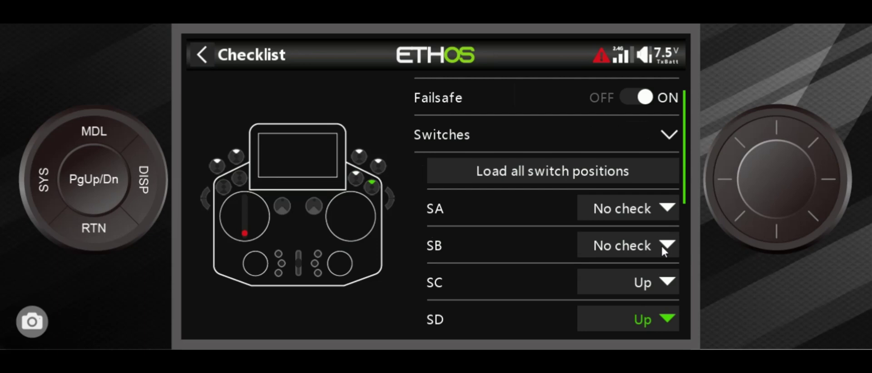
{"action": "scroll", "coordinate": [661, 245], "scroll_direction": "down", "scroll_amount": 2}
{"action": "left_click", "coordinate": [654, 209]}
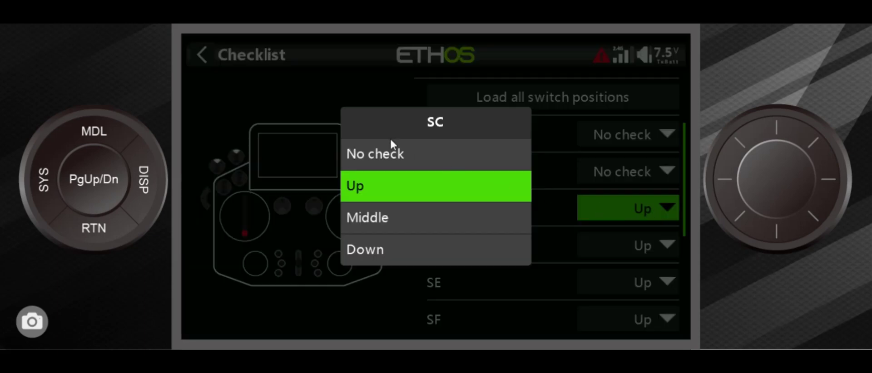
{"action": "left_click", "coordinate": [390, 150]}
{"action": "left_click", "coordinate": [636, 245]}
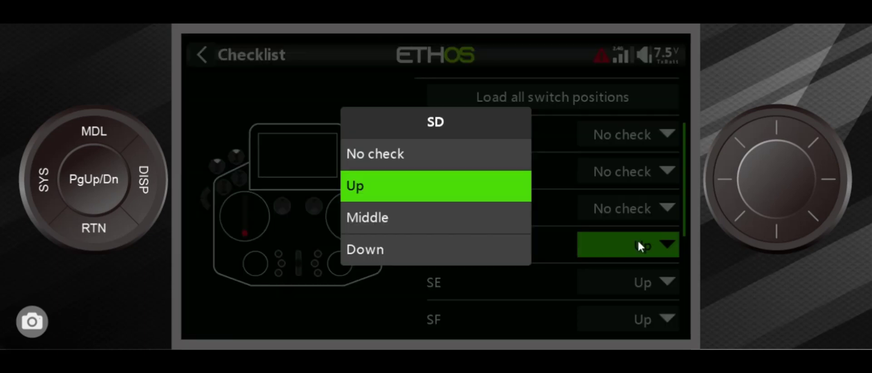
{"action": "left_click", "coordinate": [488, 155]}
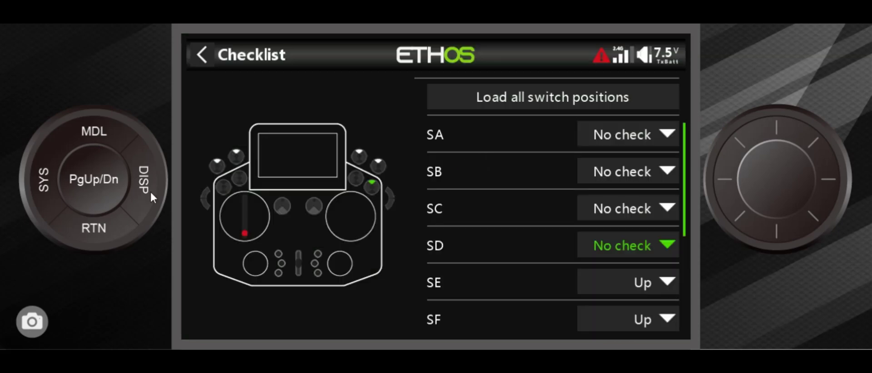
{"action": "left_click", "coordinate": [107, 218]}
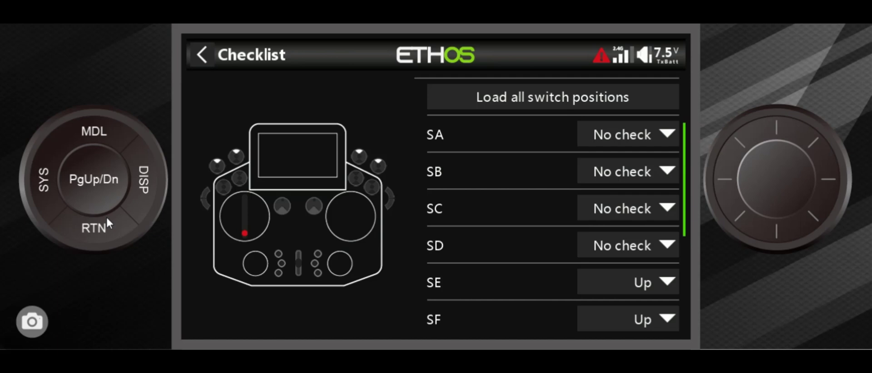
Back out of the checklist to the Extra 2 home screen and open the System menu
{"action": "left_click", "coordinate": [90, 226]}
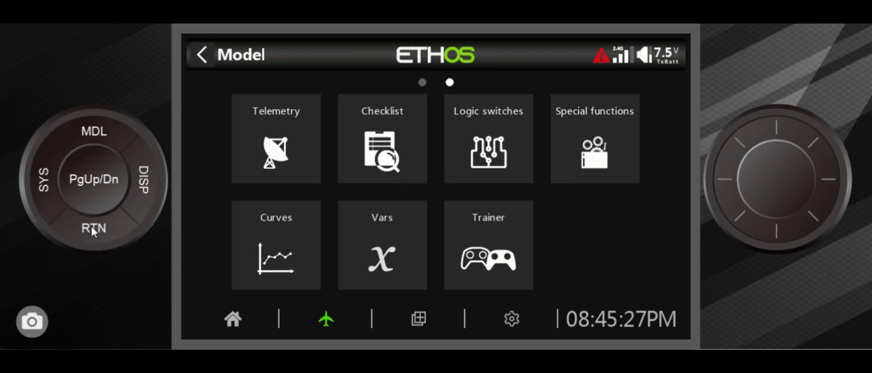
{"action": "left_click", "coordinate": [91, 225]}
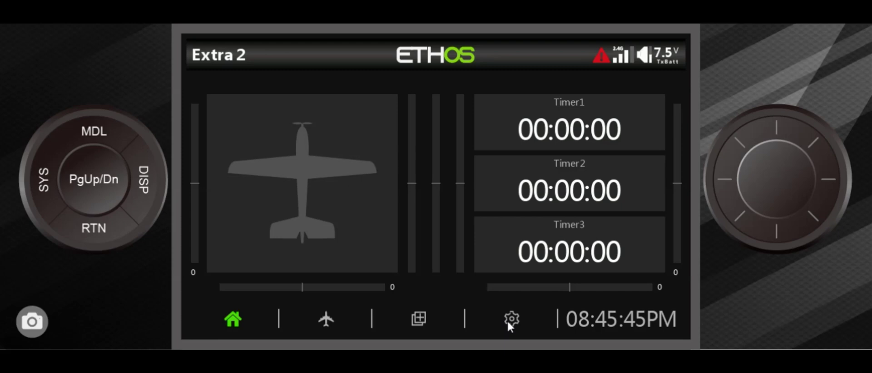
{"action": "left_click", "coordinate": [510, 321]}
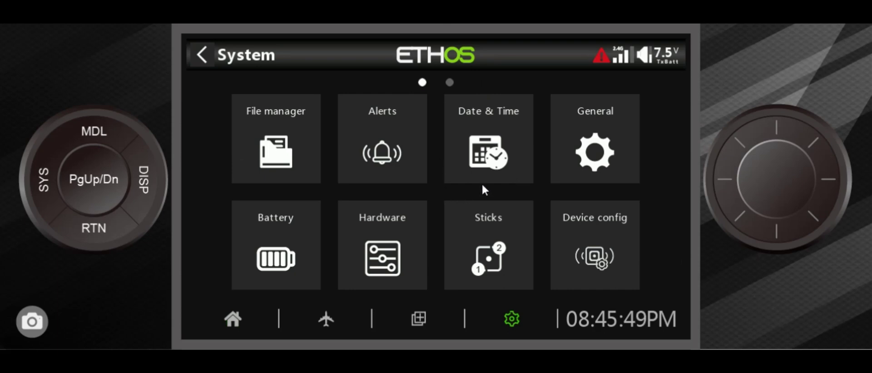
In System Alerts, set the RTC voltage alert to OFF and the Sensor conflict warning to ON
{"action": "left_click", "coordinate": [396, 154]}
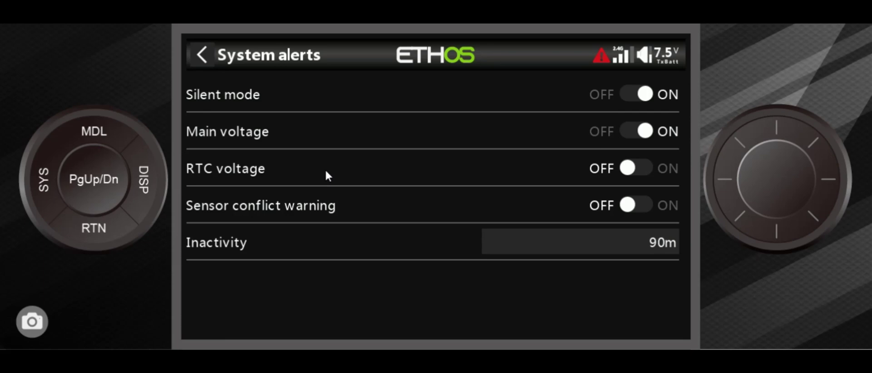
{"action": "left_click", "coordinate": [637, 165]}
{"action": "left_click", "coordinate": [640, 196]}
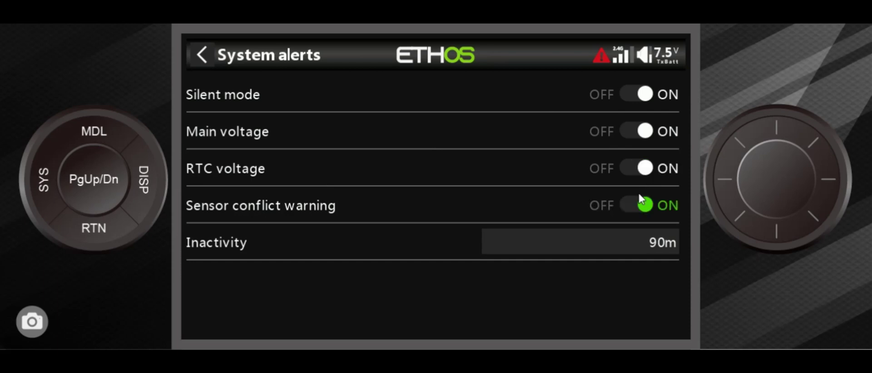
{"action": "left_click", "coordinate": [629, 169]}
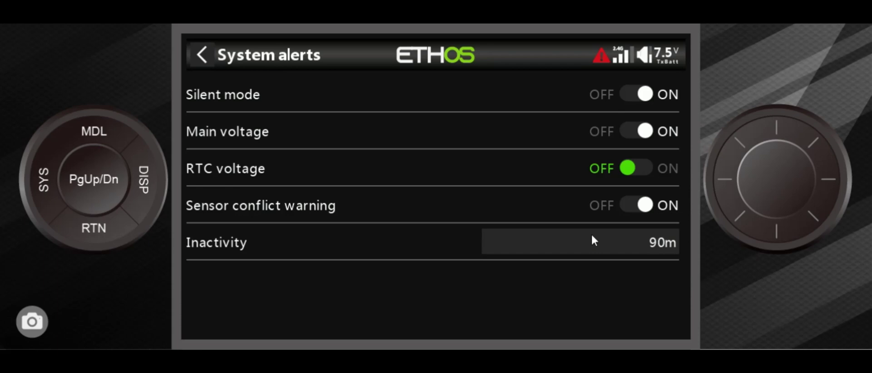
Switch the Sensor conflict warning toggle to OFF on the System alerts page
{"action": "left_click", "coordinate": [610, 207]}
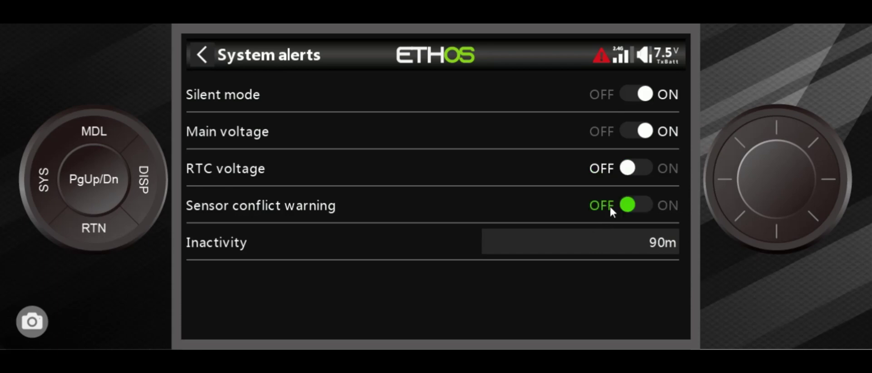